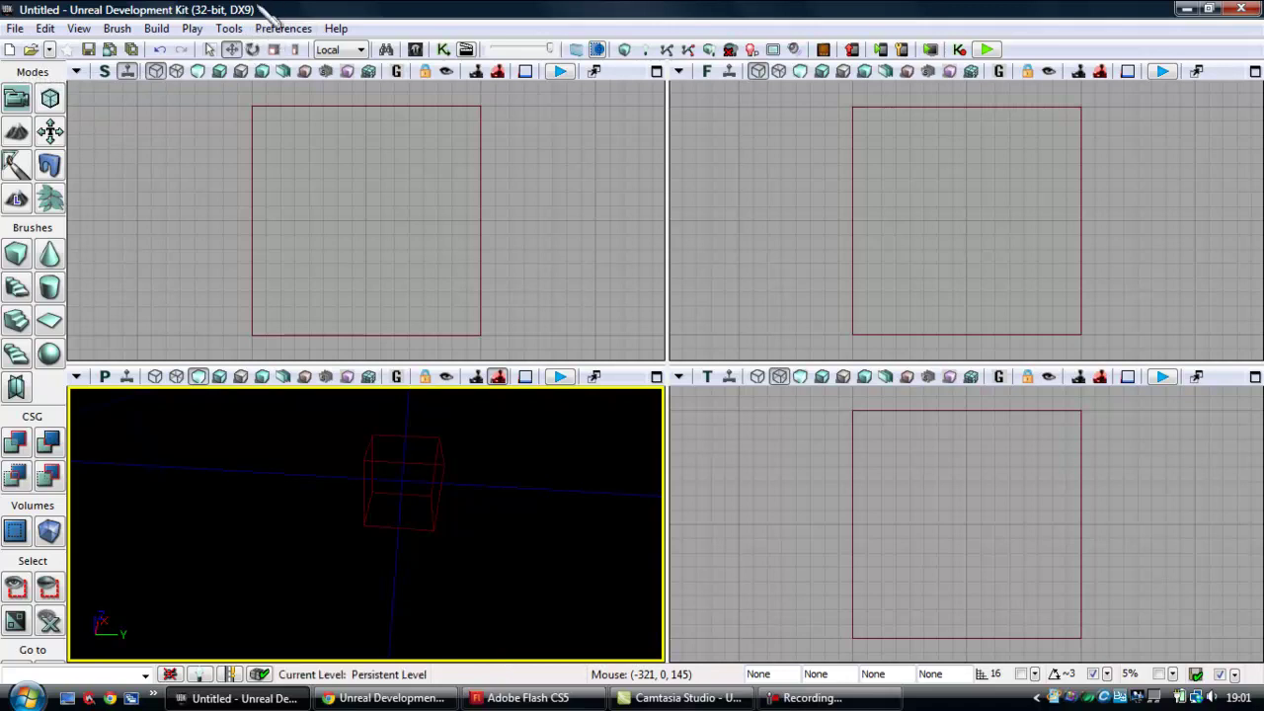
Step: Create a new terrain with 30 patches in X, an increased Y patch count and Layer Set Up left at None
right_click_drag(395, 536, 403, 482)
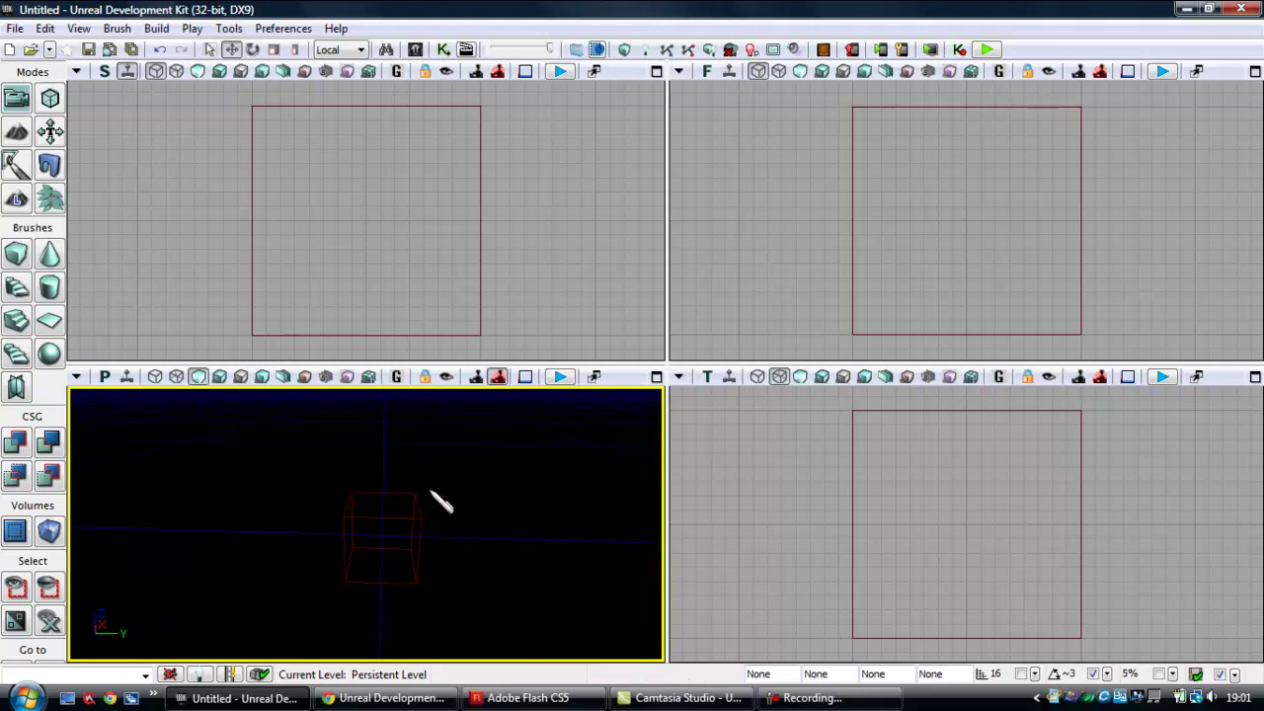
right_click_drag(284, 427, 395, 553)
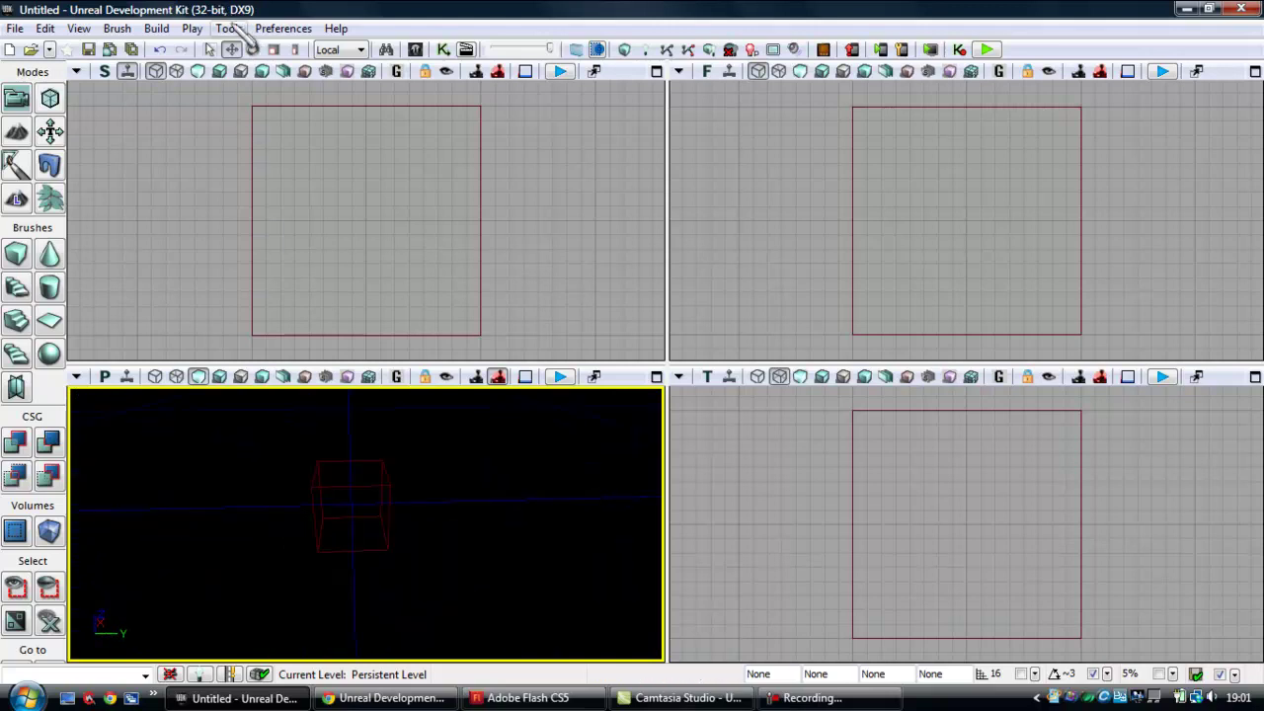
left_click(227, 28)
left_click(275, 77)
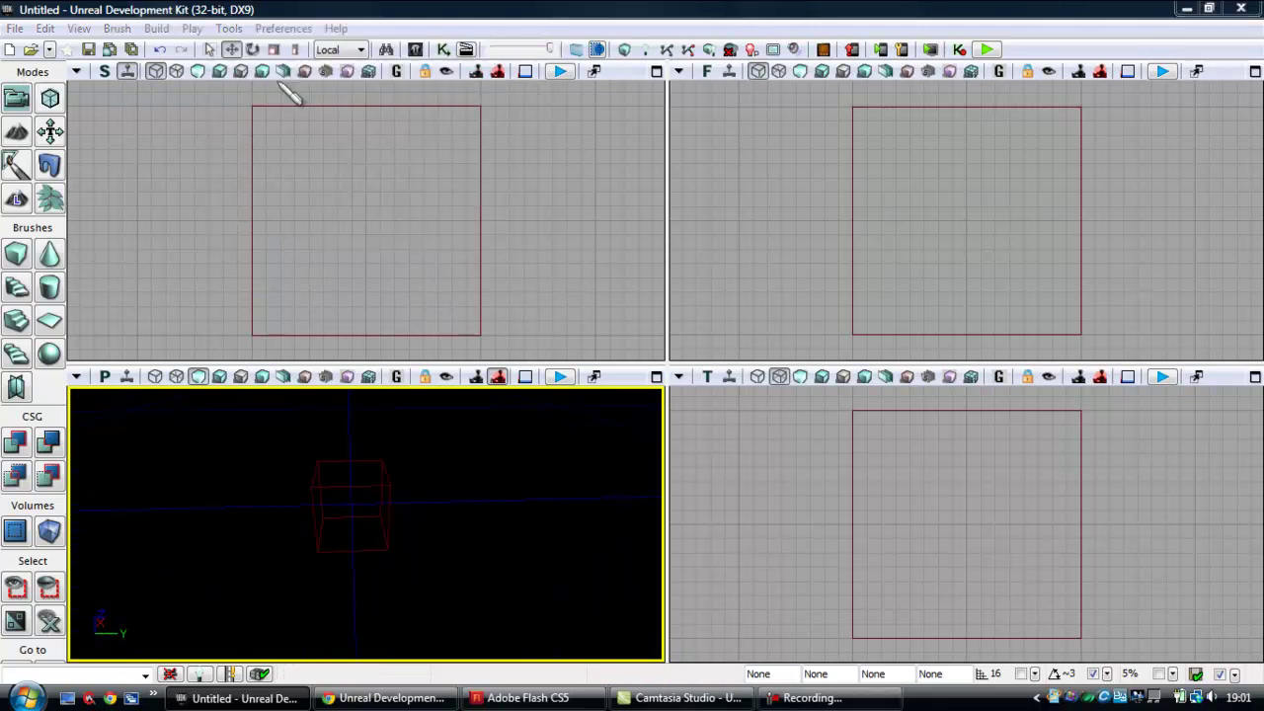
left_click_drag(720, 234, 678, 239)
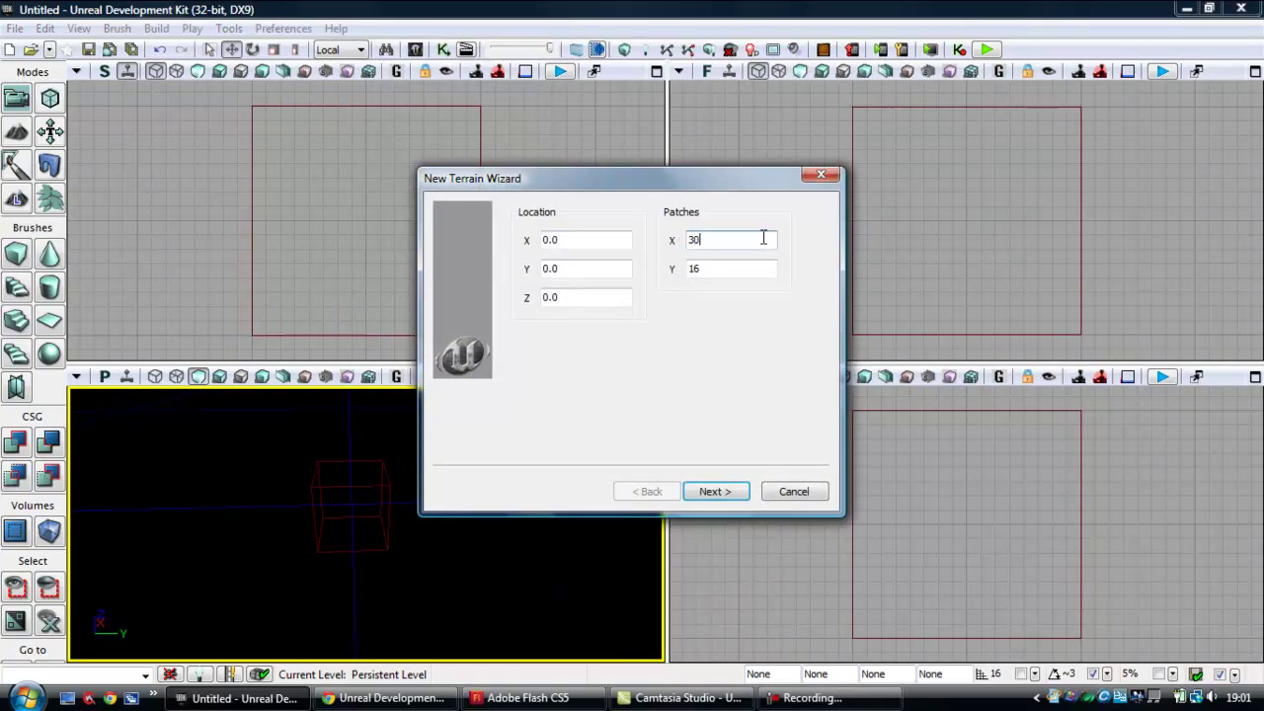
double_click(708, 263)
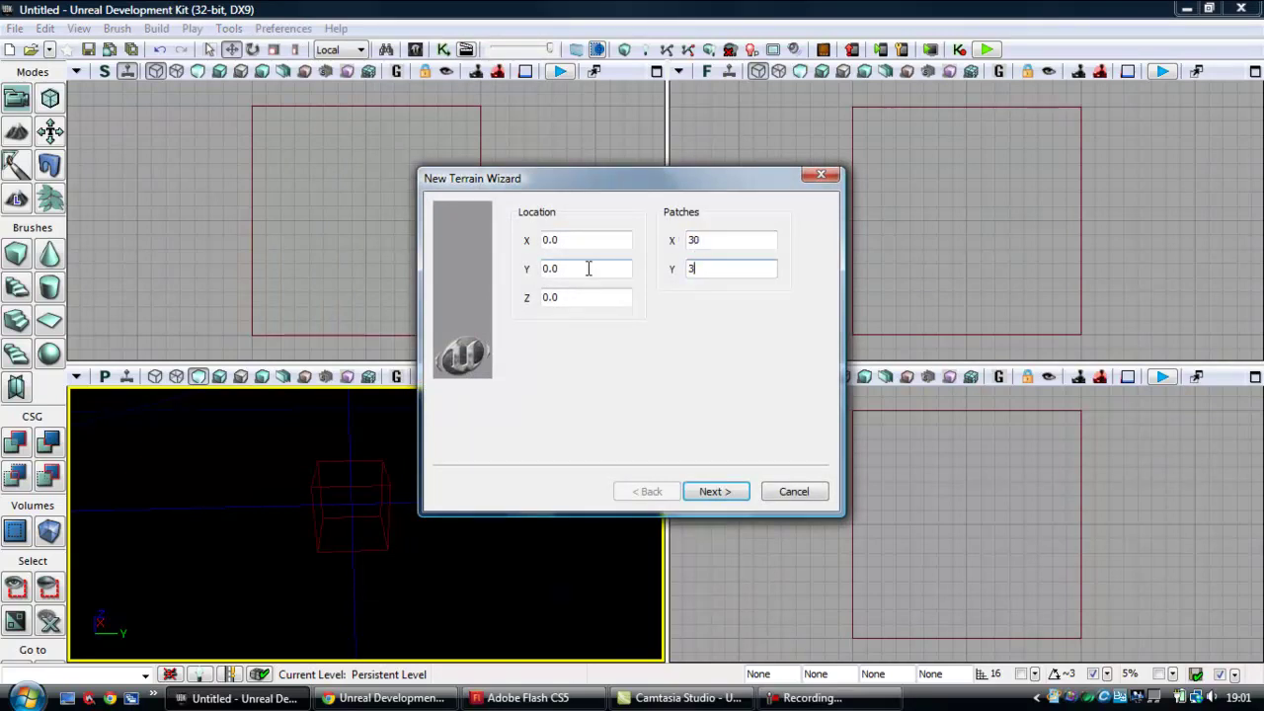
left_click(735, 492)
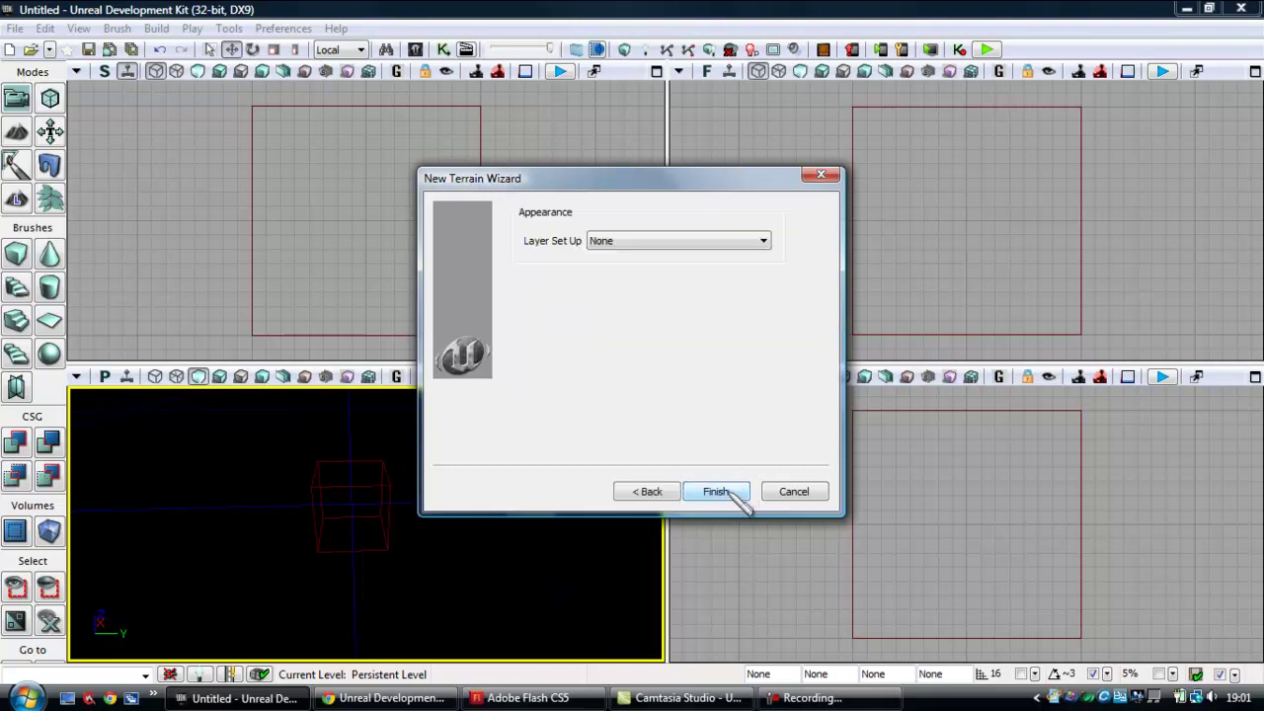
left_click(607, 238)
left_click(610, 240)
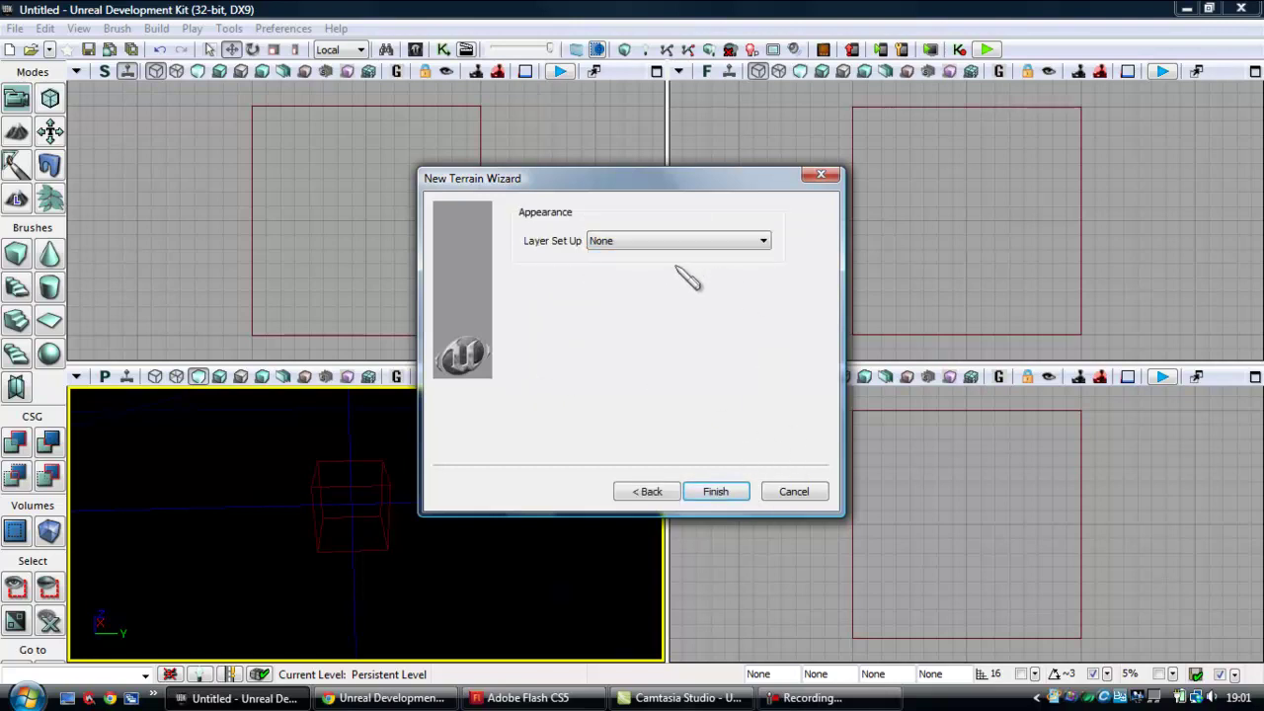
left_click(735, 492)
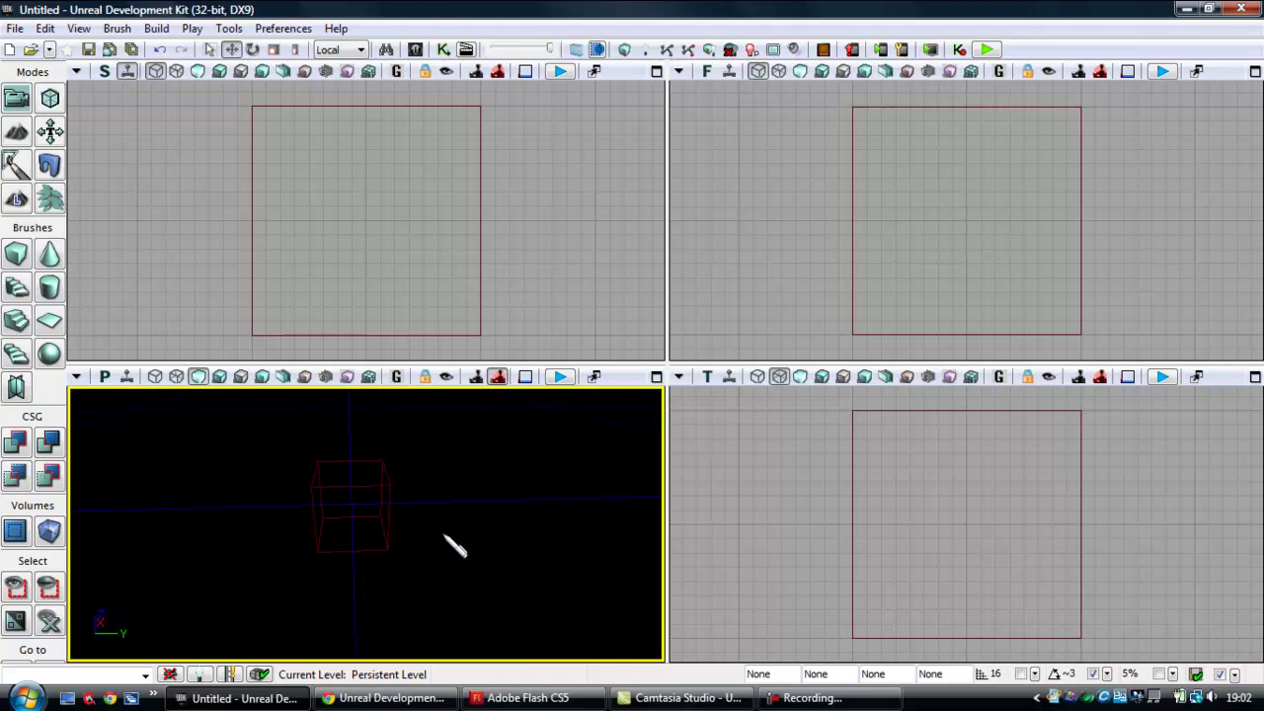
Step: Select the new terrain in the perspective view and open the terrain editing tools for it
left_click(406, 479)
right_click(440, 495)
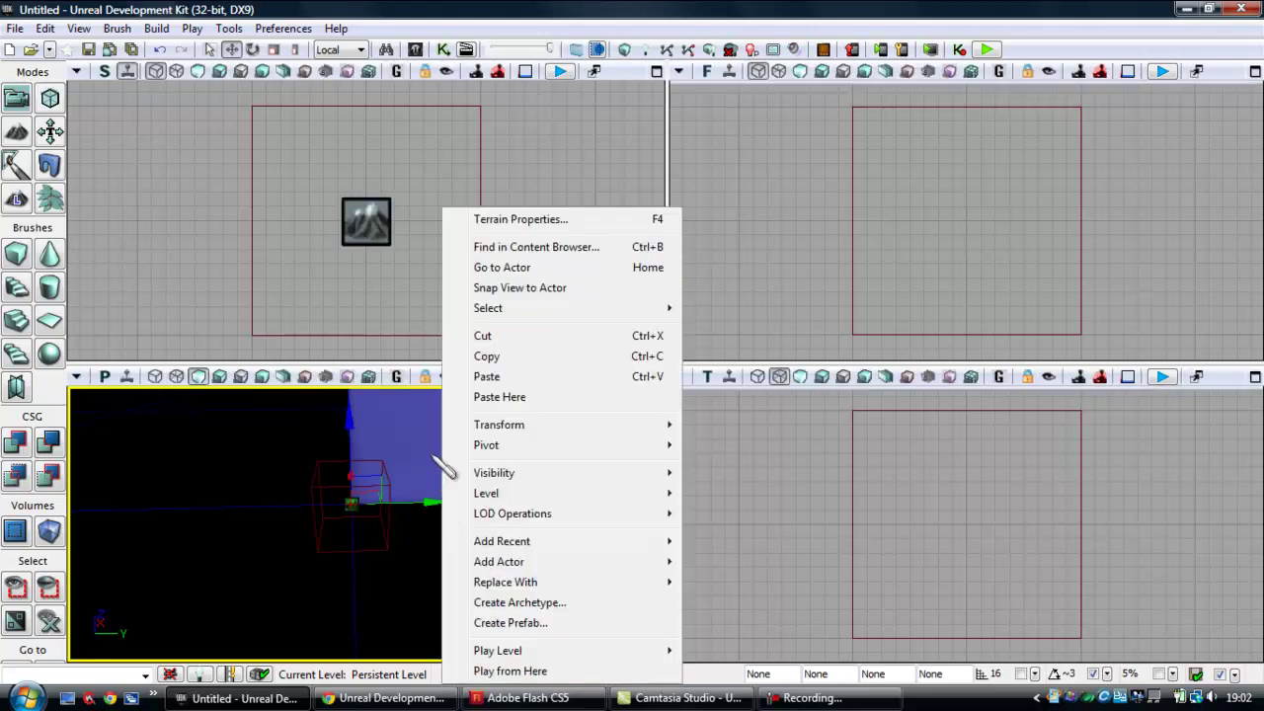
left_click(321, 502)
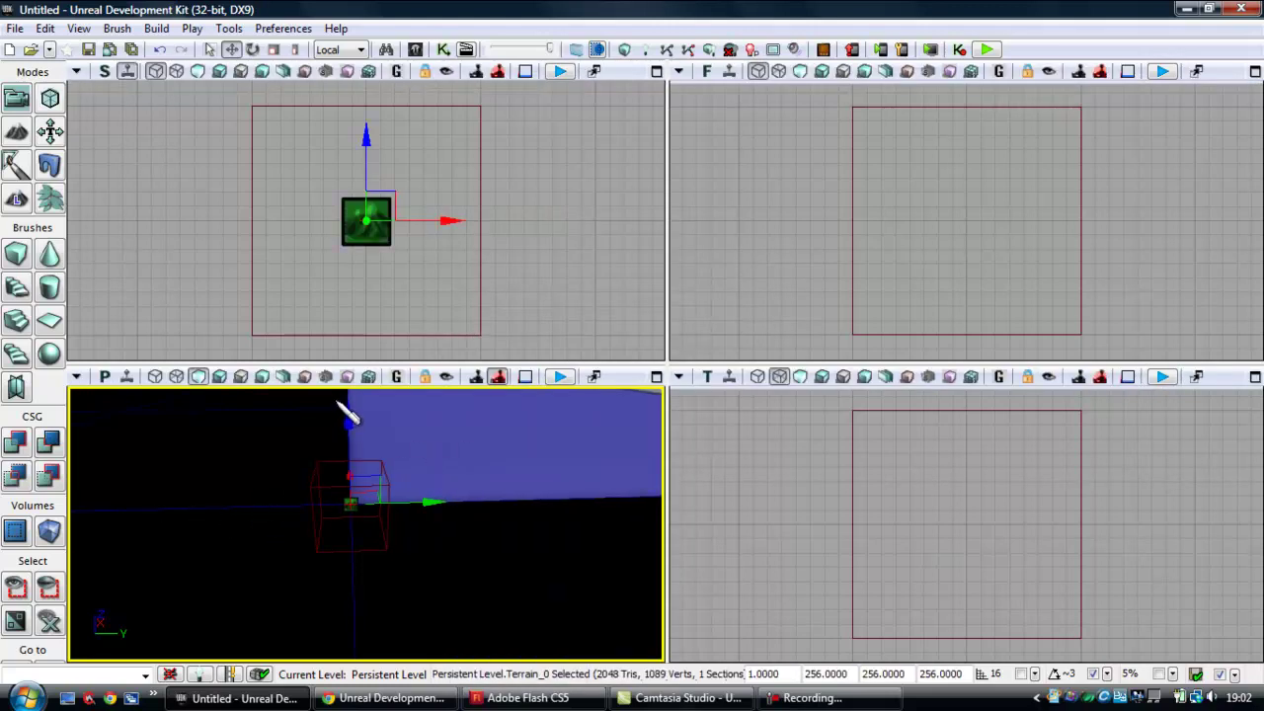
right_click_drag(383, 389, 423, 394)
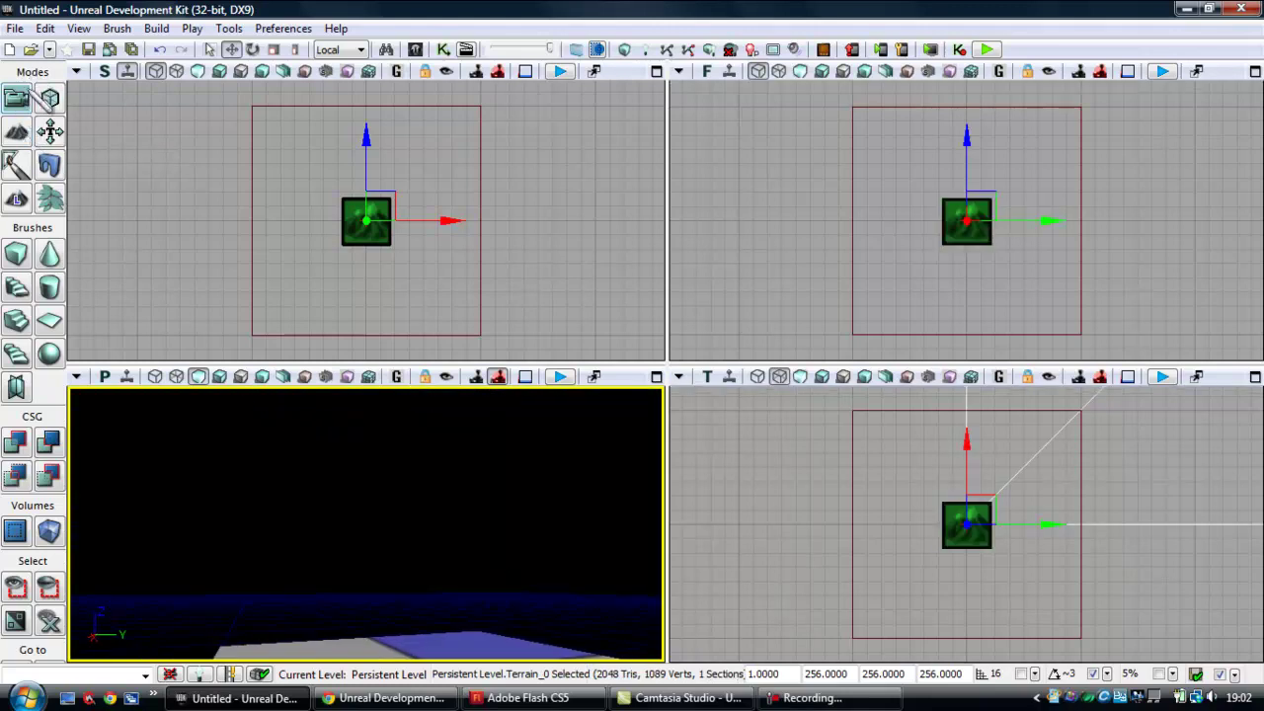
left_click(14, 158)
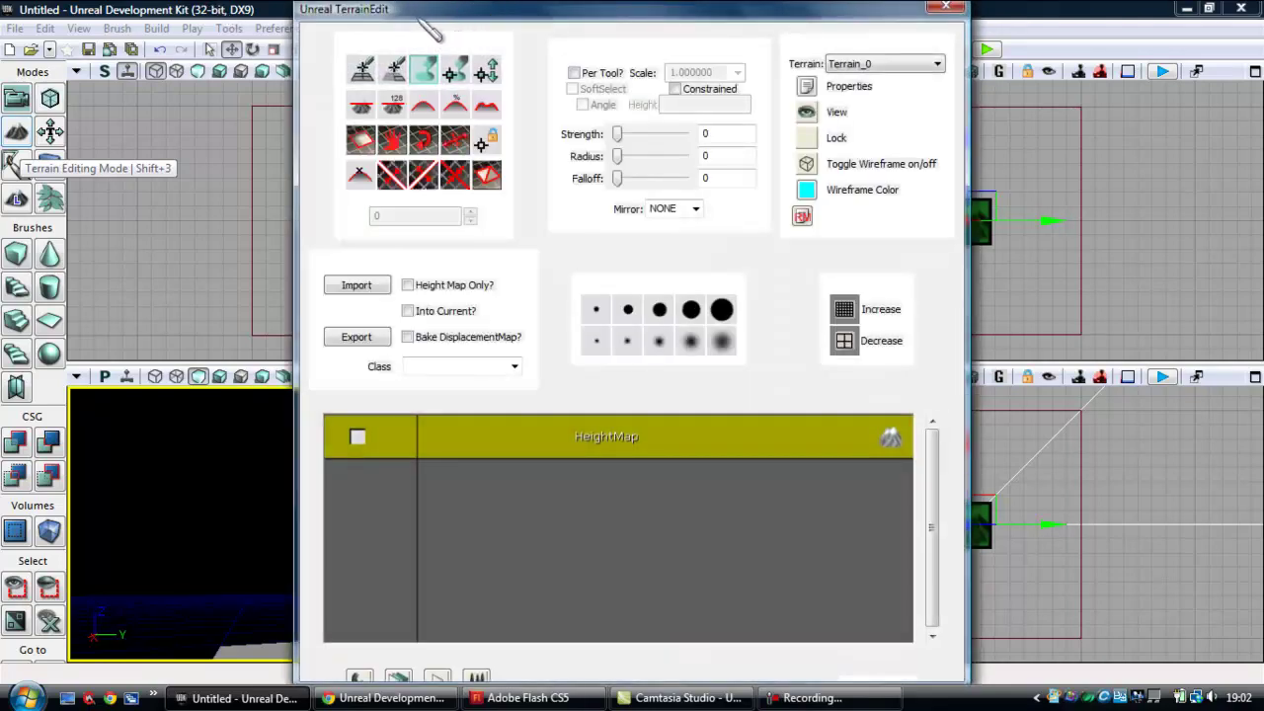
mouse_move(474, 10)
left_mouse_down()
mouse_move(273, 19)
mouse_move(247, 130)
mouse_move(235, 102)
left_mouse_up()
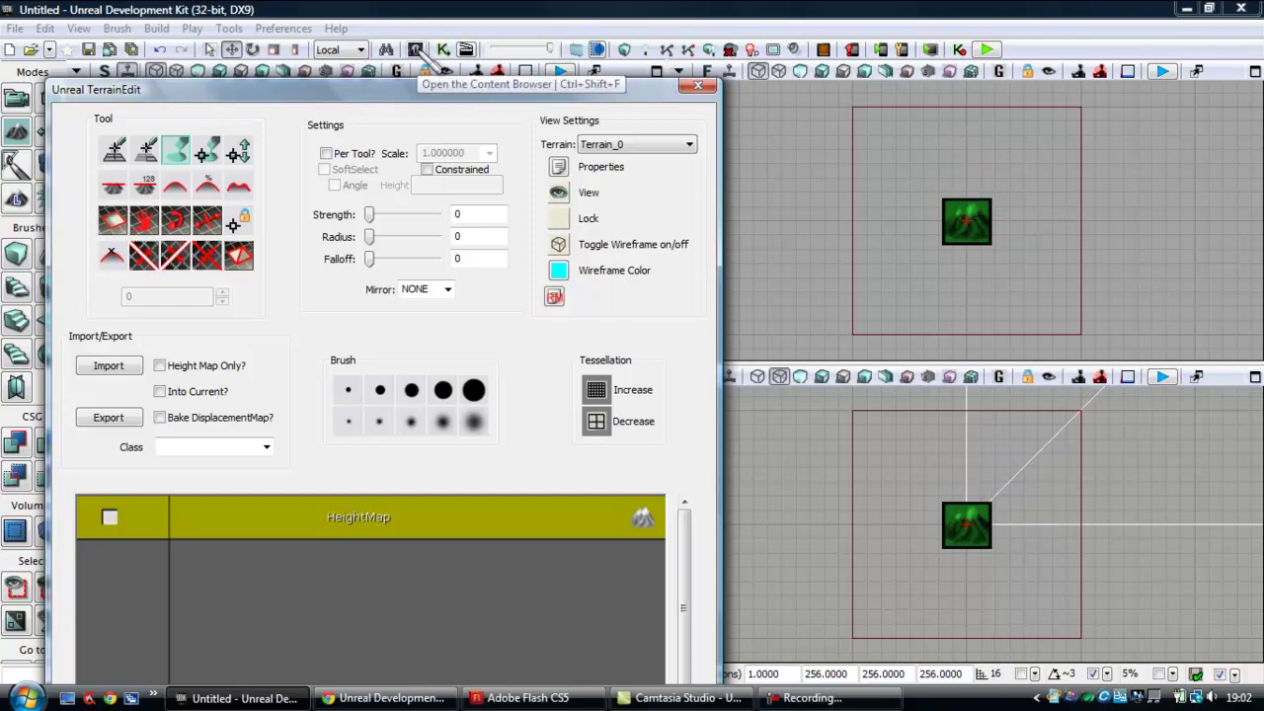
Step: Find "dirt" among the materials of all assets in the Content Browser and select M_UN_Terrain_Dirt_04
left_click(415, 49)
left_click_drag(486, 32, 292, 17)
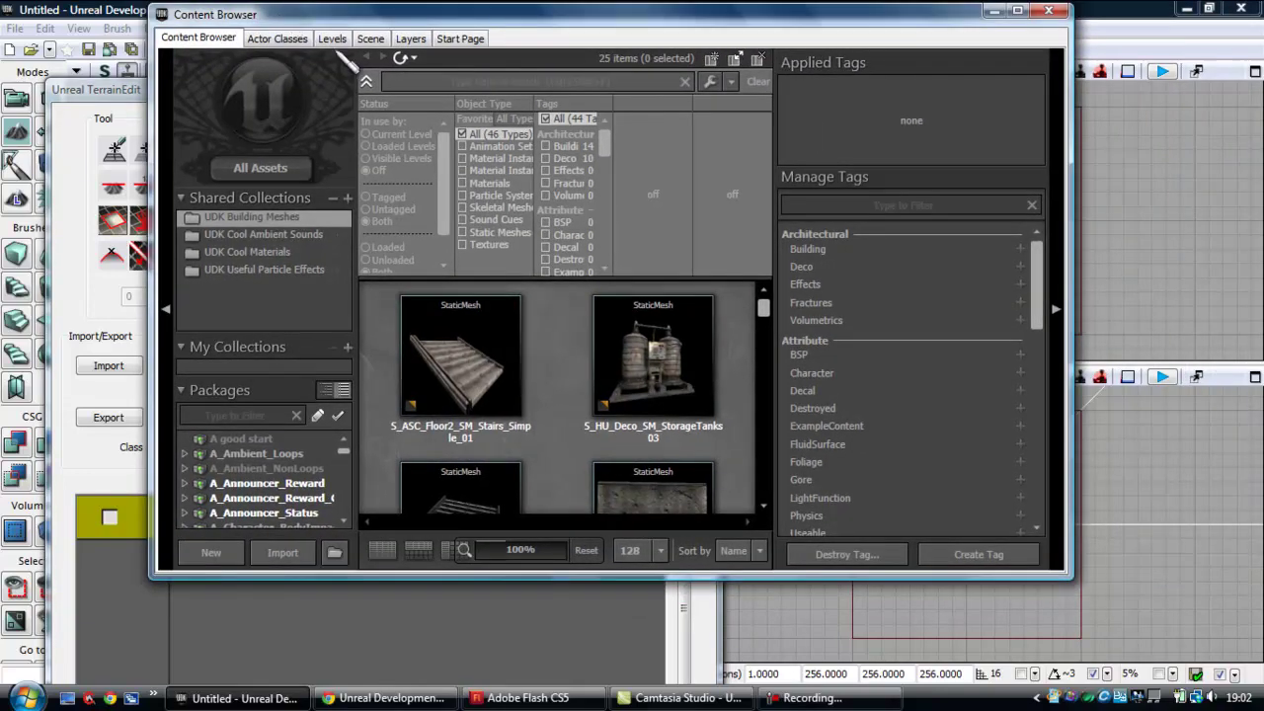
left_click(296, 172)
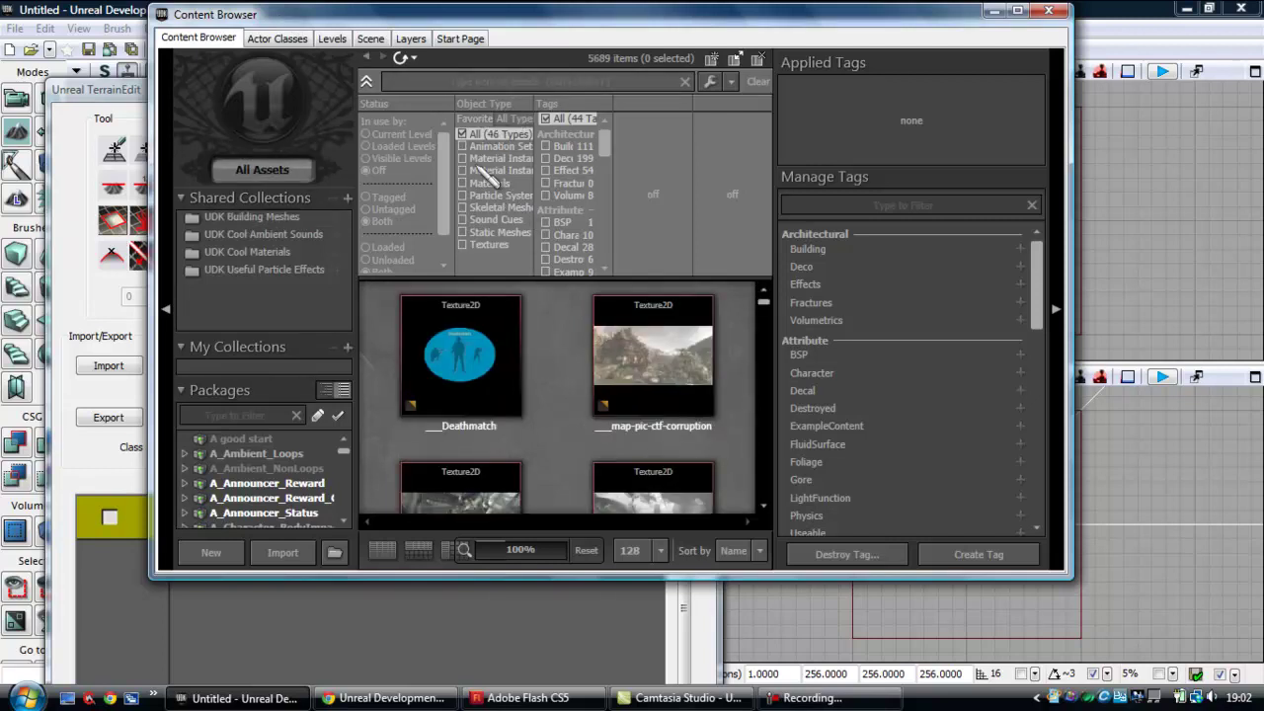
left_click(482, 182)
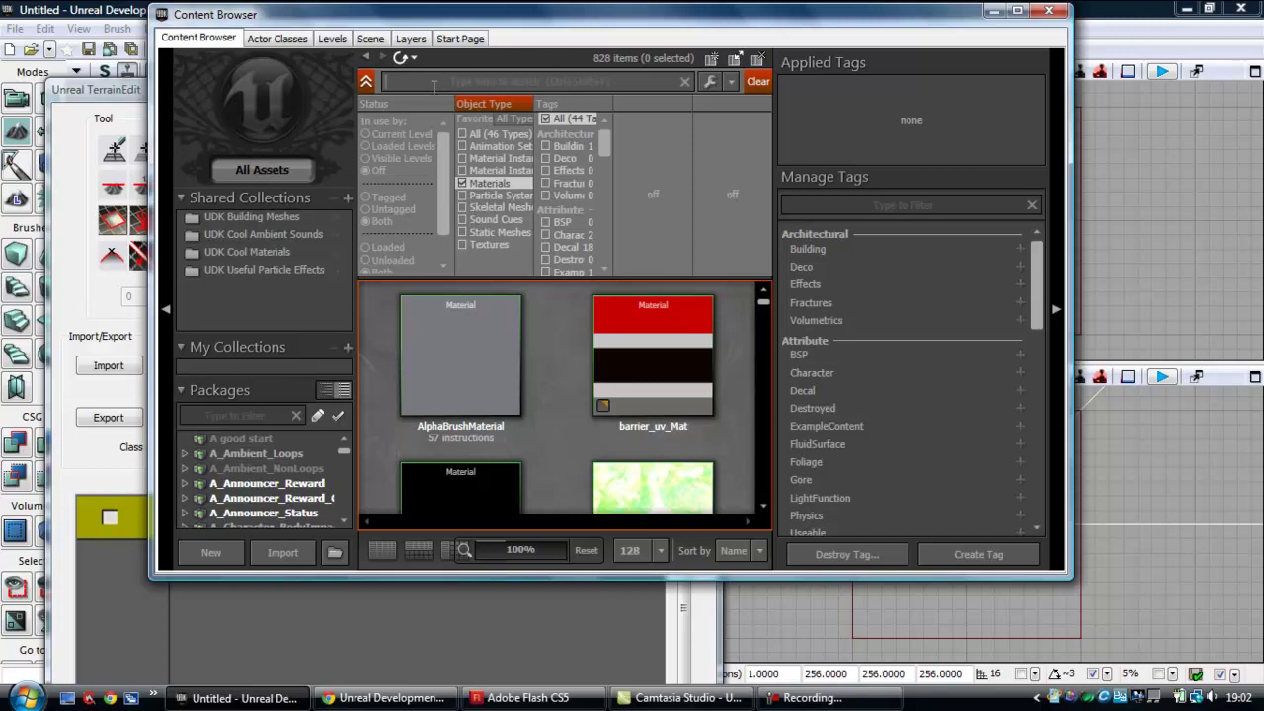
left_click(434, 85)
type("dirt")
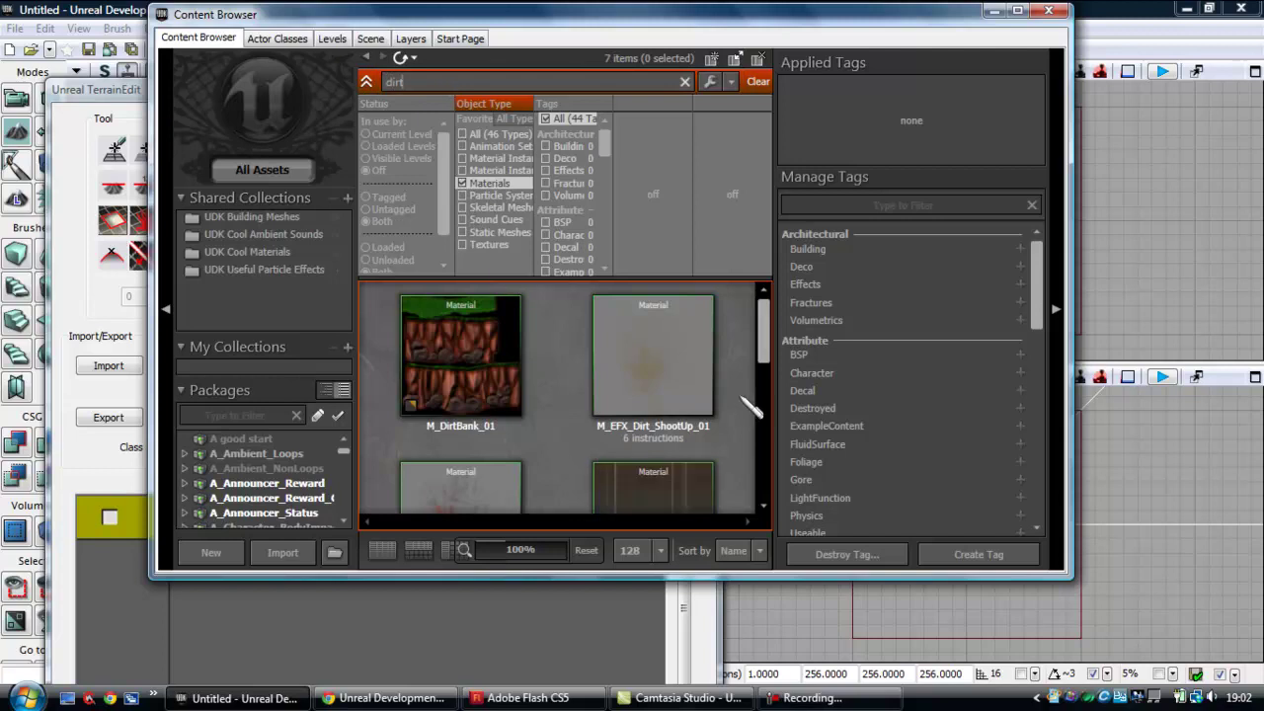
left_click_drag(763, 343, 766, 420)
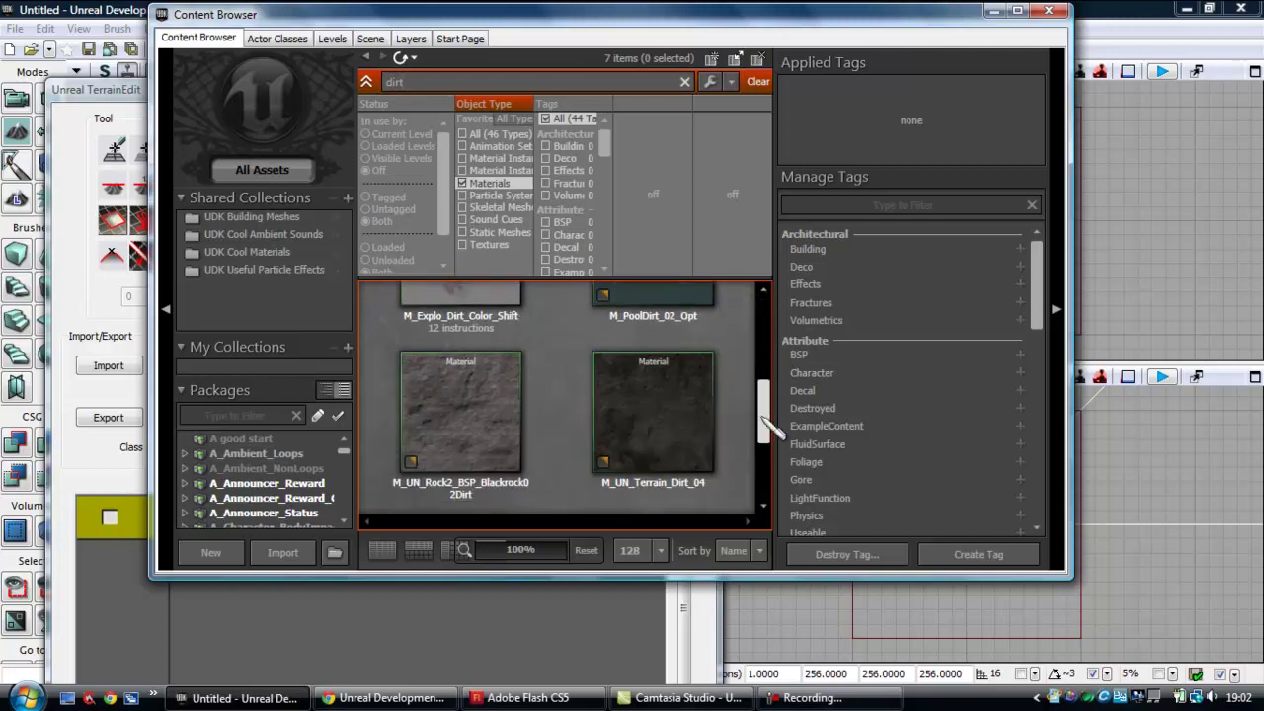
left_click(696, 410)
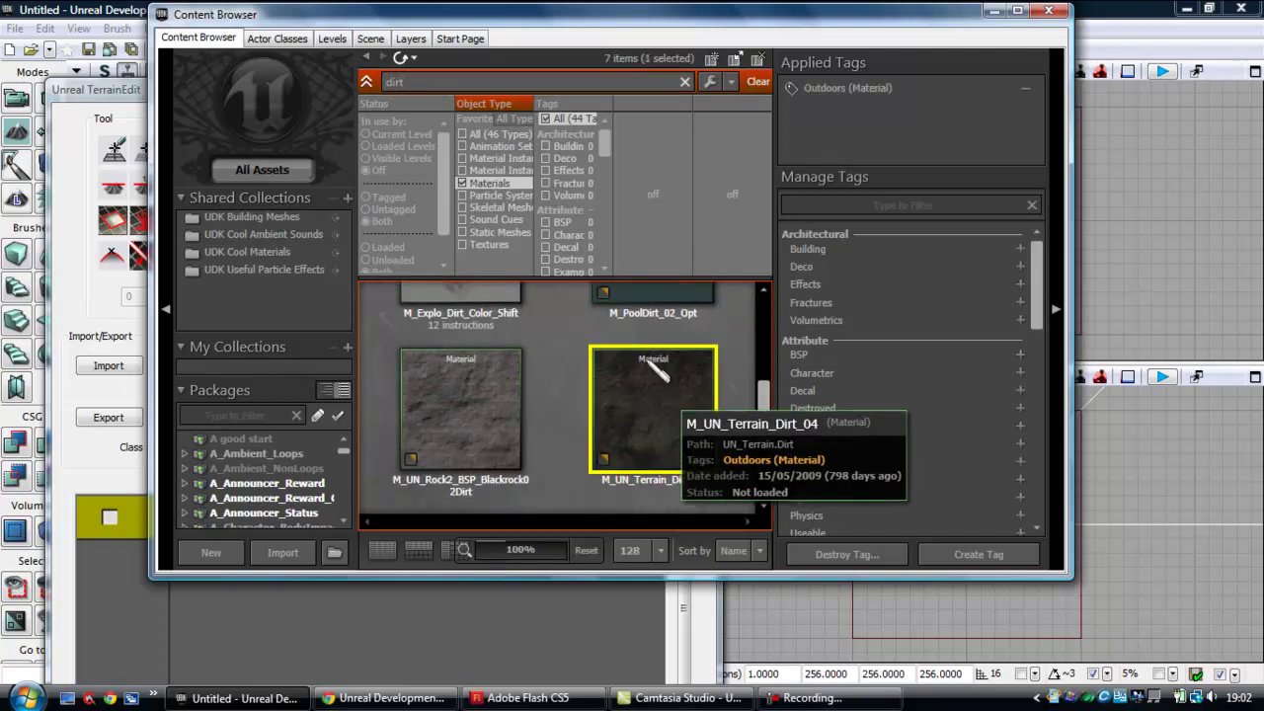
Step: Add a terrain setup layer below the HeightMap, auto-created from the selected M_UN_Terrain_Dirt_04 material
left_click_drag(487, 15, 1027, 3)
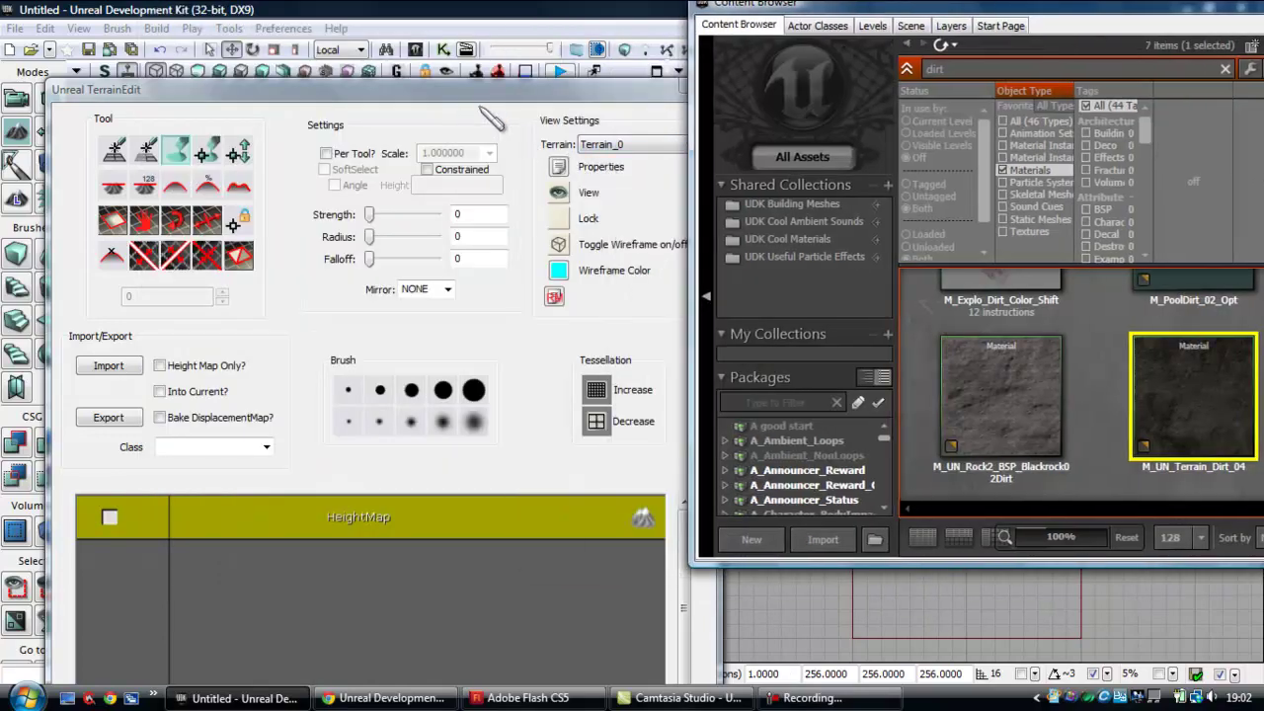
left_click_drag(484, 88, 402, 4)
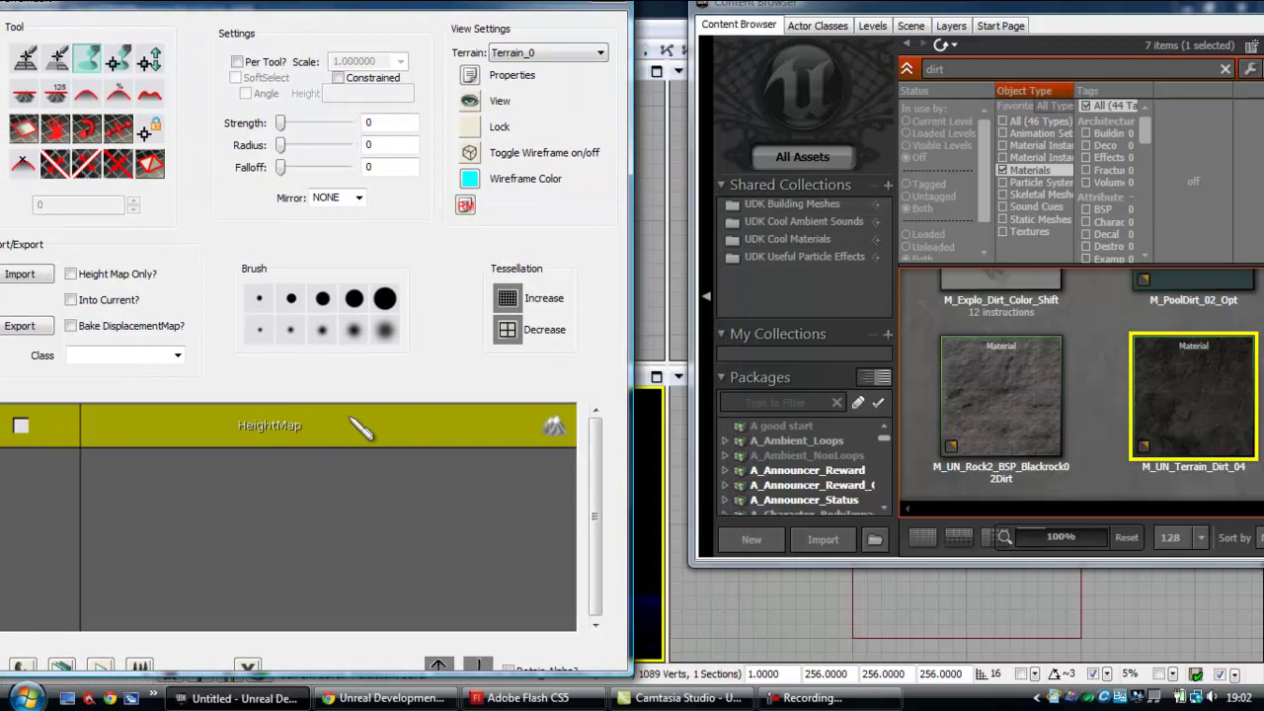
right_click(224, 495)
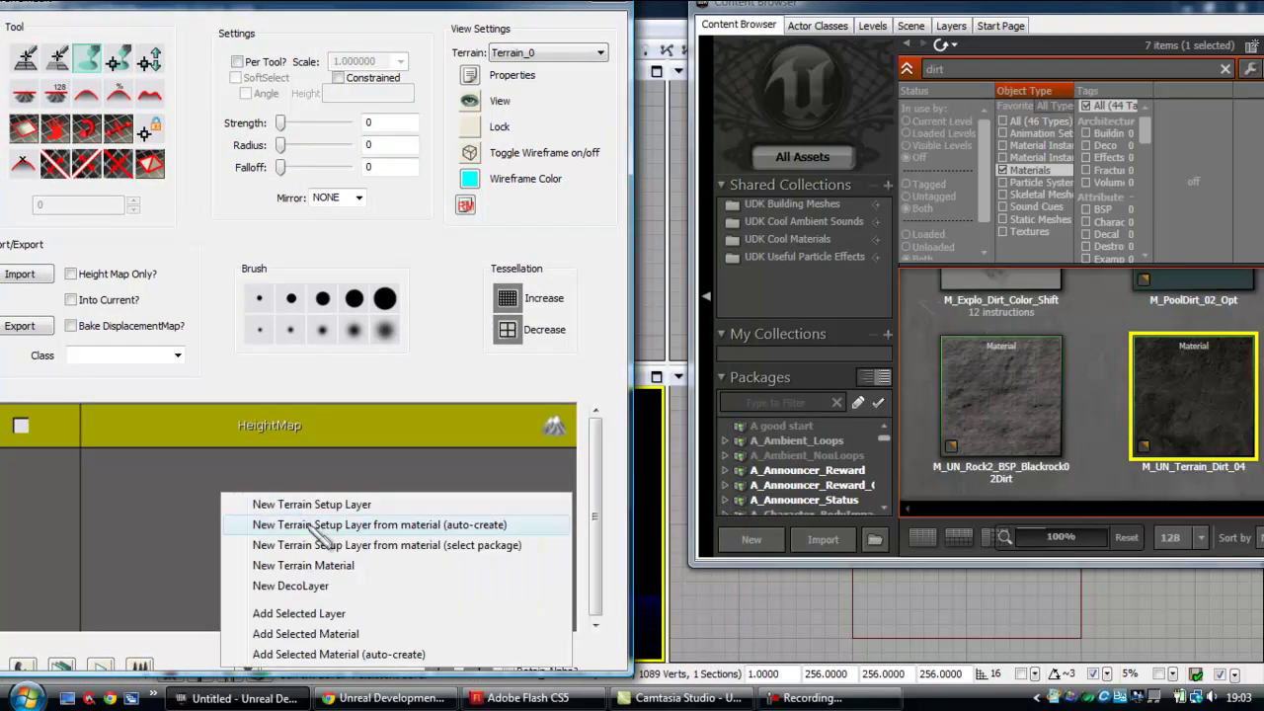
left_click(403, 524)
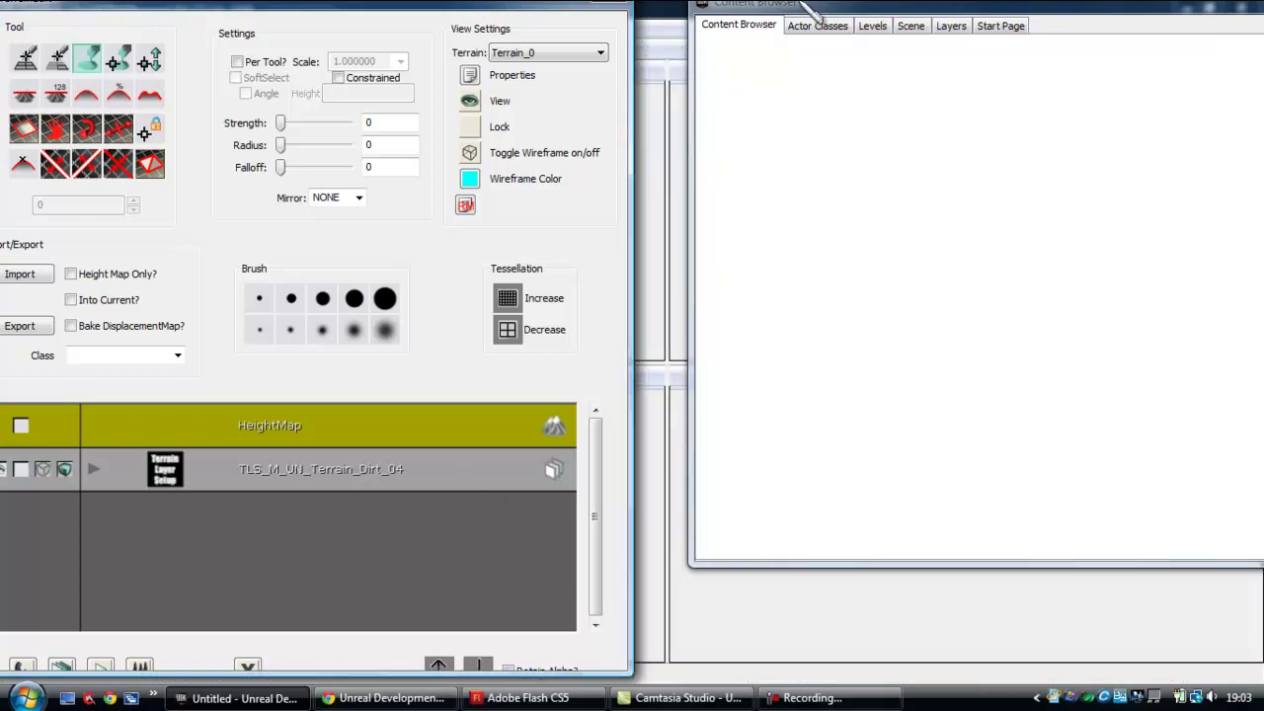
Step: Close the Content Browser and move the terrain editor clear of the perspective view of the textured terrain
left_click_drag(708, 4, 583, 73)
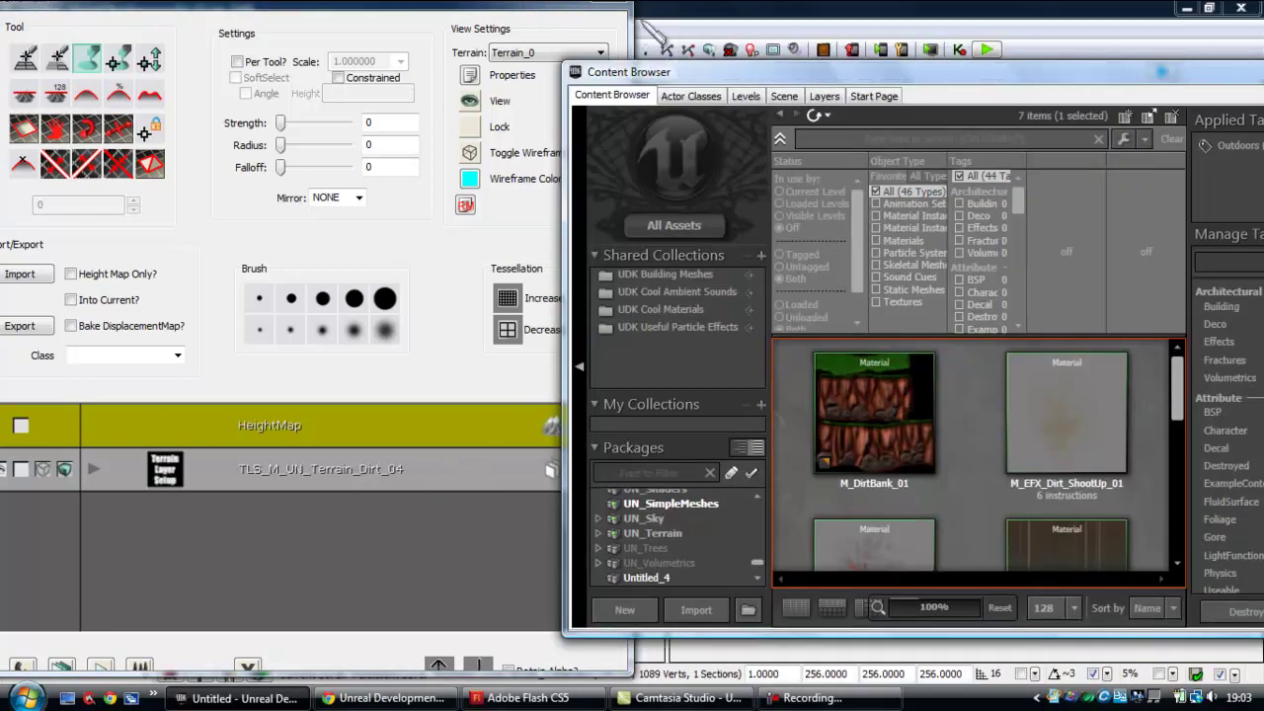
left_click_drag(682, 72, 405, 130)
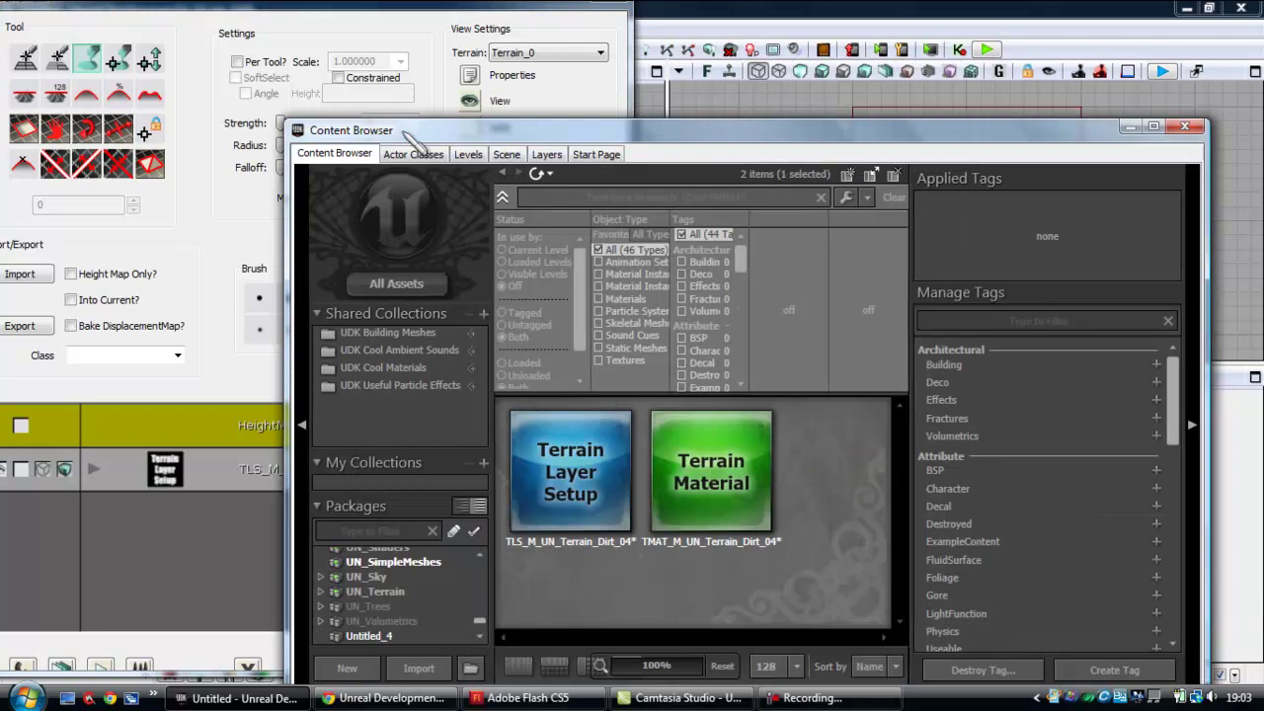
left_click(1192, 128)
left_click_drag(353, 6, 993, 48)
right_click_drag(370, 570, 358, 527)
key("w")
key("s")
left_click_drag(790, 38, 971, 23)
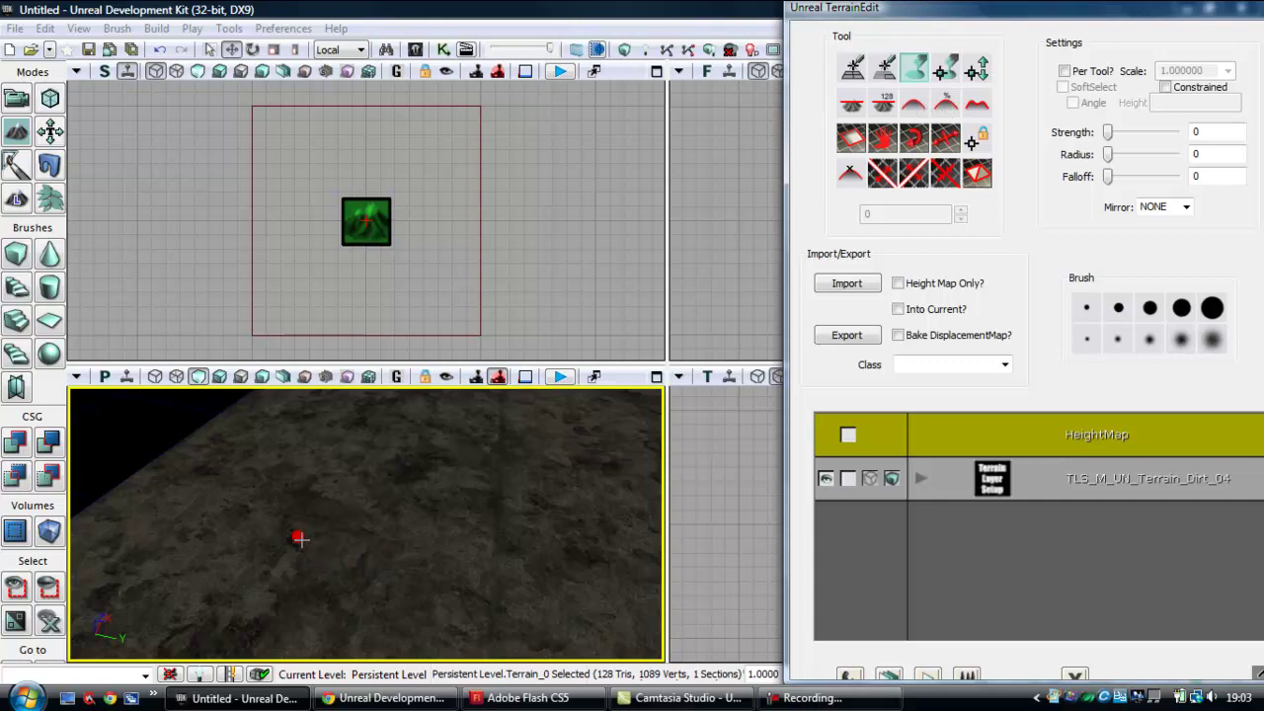
left_click_drag(948, 4, 771, 5)
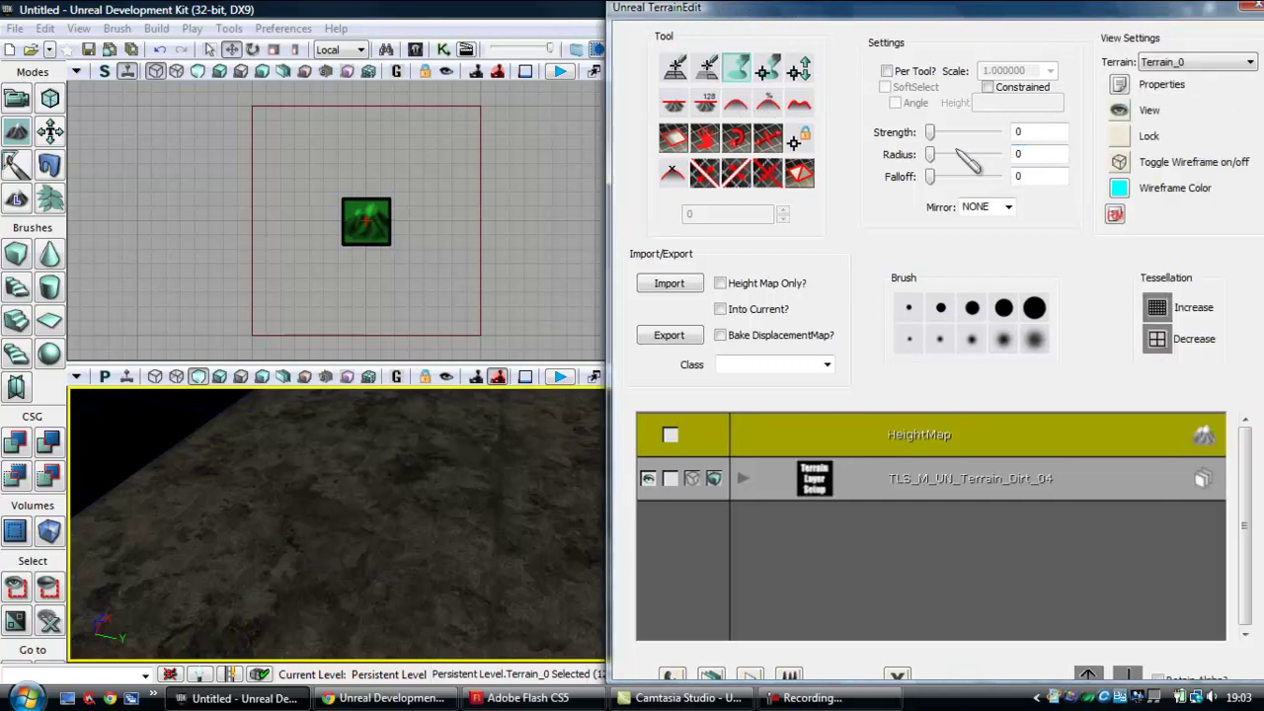
Step: Raise uneven hills on the dirt terrain with a brush of strength 44 and radius 673
left_click_drag(930, 153, 964, 133)
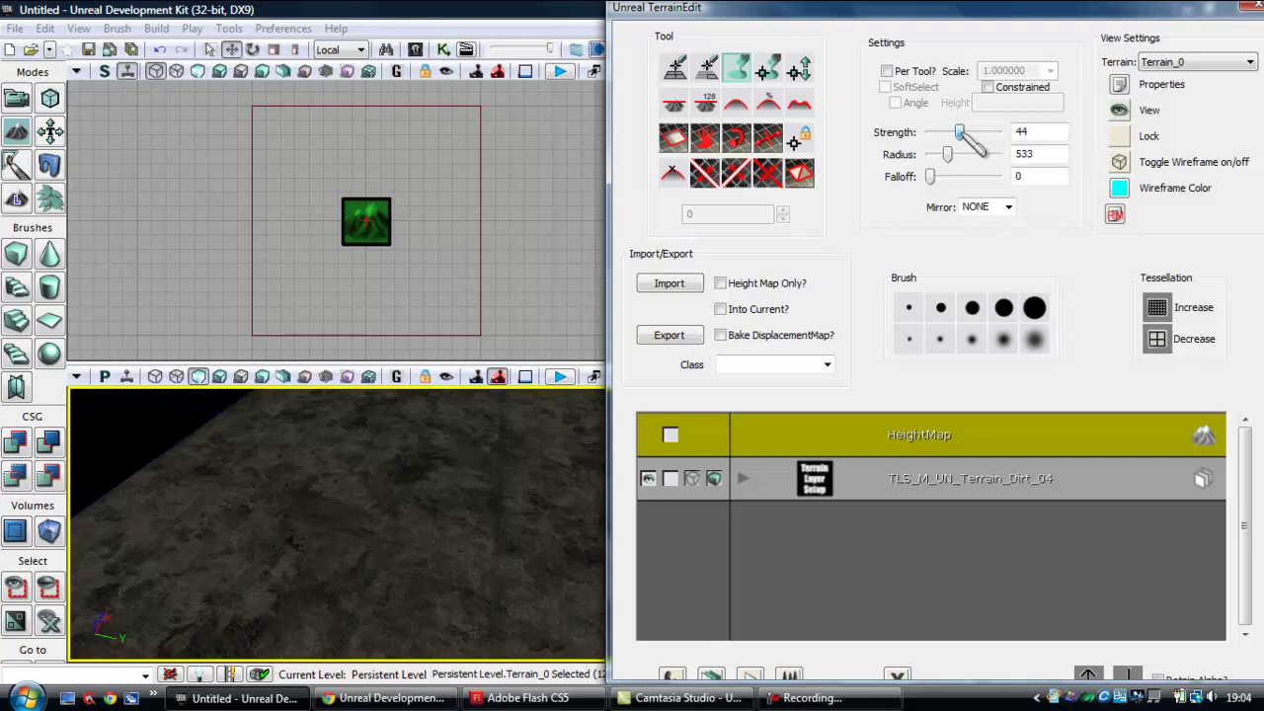
mouse_move(949, 154)
left_mouse_down()
mouse_move(968, 154)
mouse_move(954, 155)
left_mouse_up()
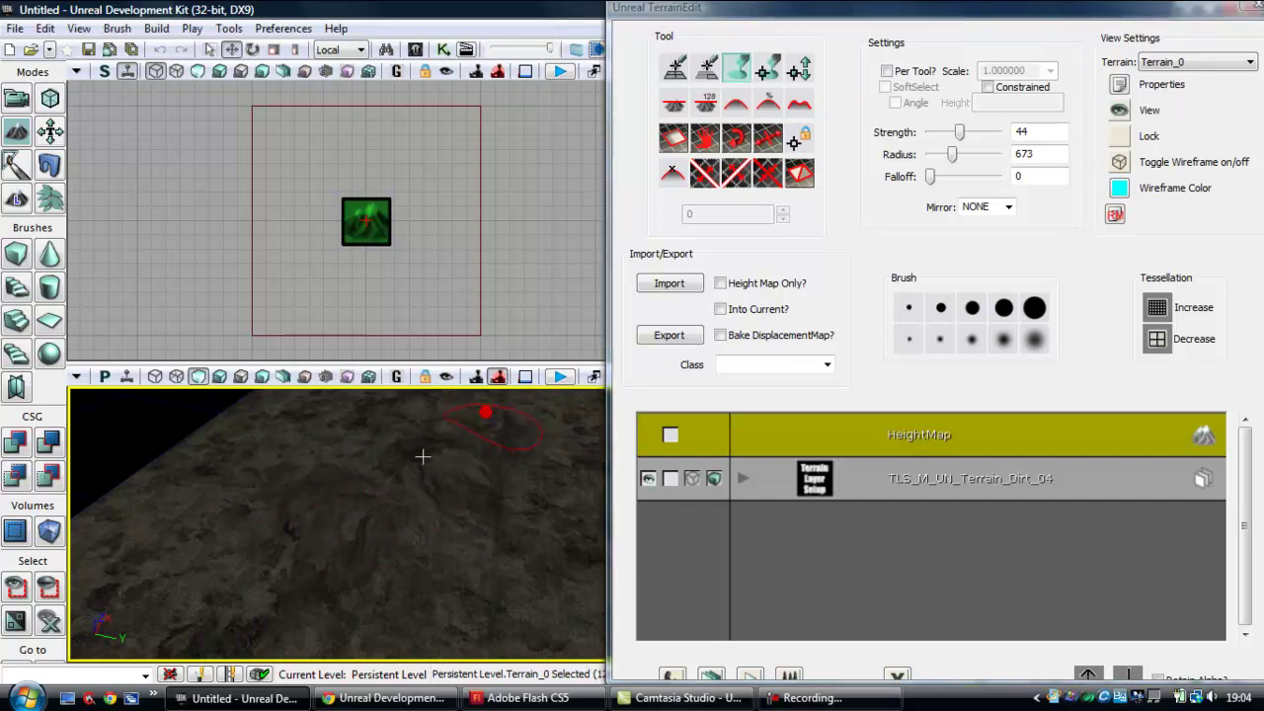
mouse_move(423, 457)
left_mouse_down("ctrl")
mouse_move(277, 576)
mouse_move(420, 465)
mouse_move(530, 410)
mouse_move(412, 516)
mouse_move(518, 431)
mouse_move(475, 432)
mouse_move(474, 421)
left_mouse_up("ctrl")
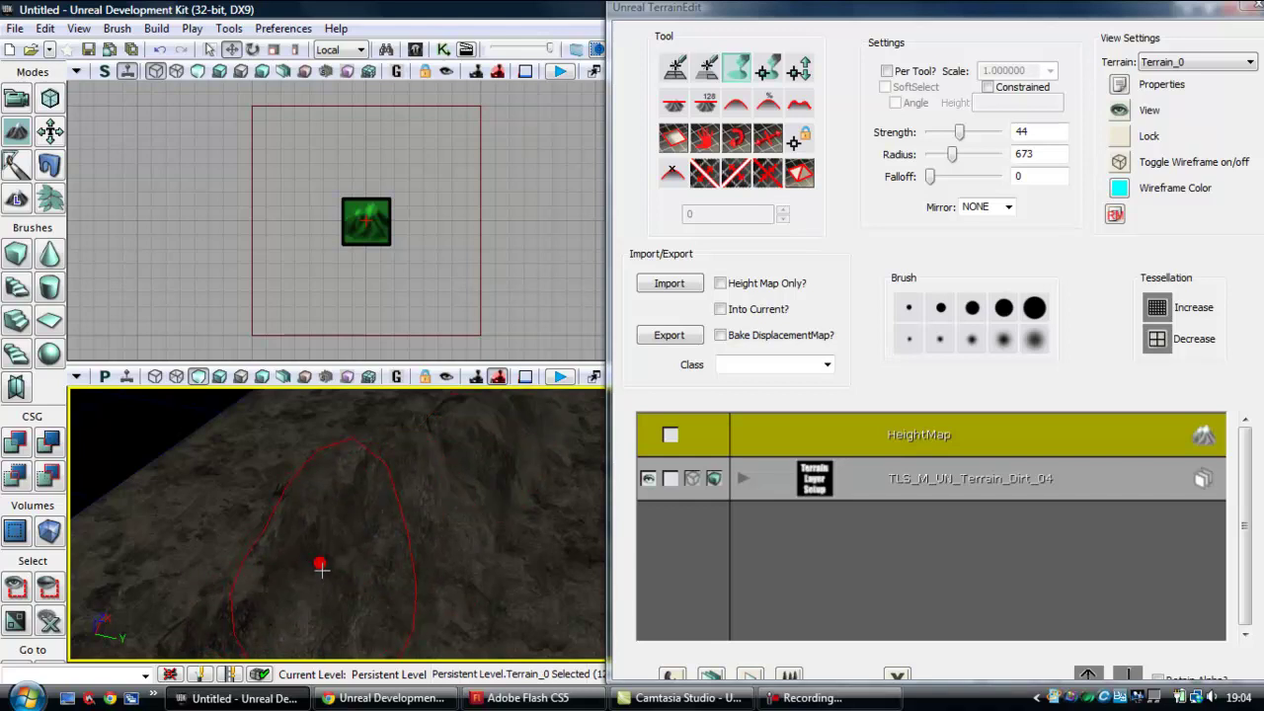
mouse_move(333, 566)
left_mouse_down("ctrl")
mouse_move(365, 519)
mouse_move(460, 451)
mouse_move(429, 424)
mouse_move(290, 531)
mouse_move(422, 502)
mouse_move(367, 571)
mouse_move(370, 510)
mouse_move(436, 500)
mouse_move(364, 584)
mouse_move(426, 484)
mouse_move(443, 507)
mouse_move(459, 464)
mouse_move(345, 627)
mouse_move(517, 424)
mouse_move(457, 517)
mouse_move(485, 423)
mouse_move(458, 526)
left_mouse_up("ctrl")
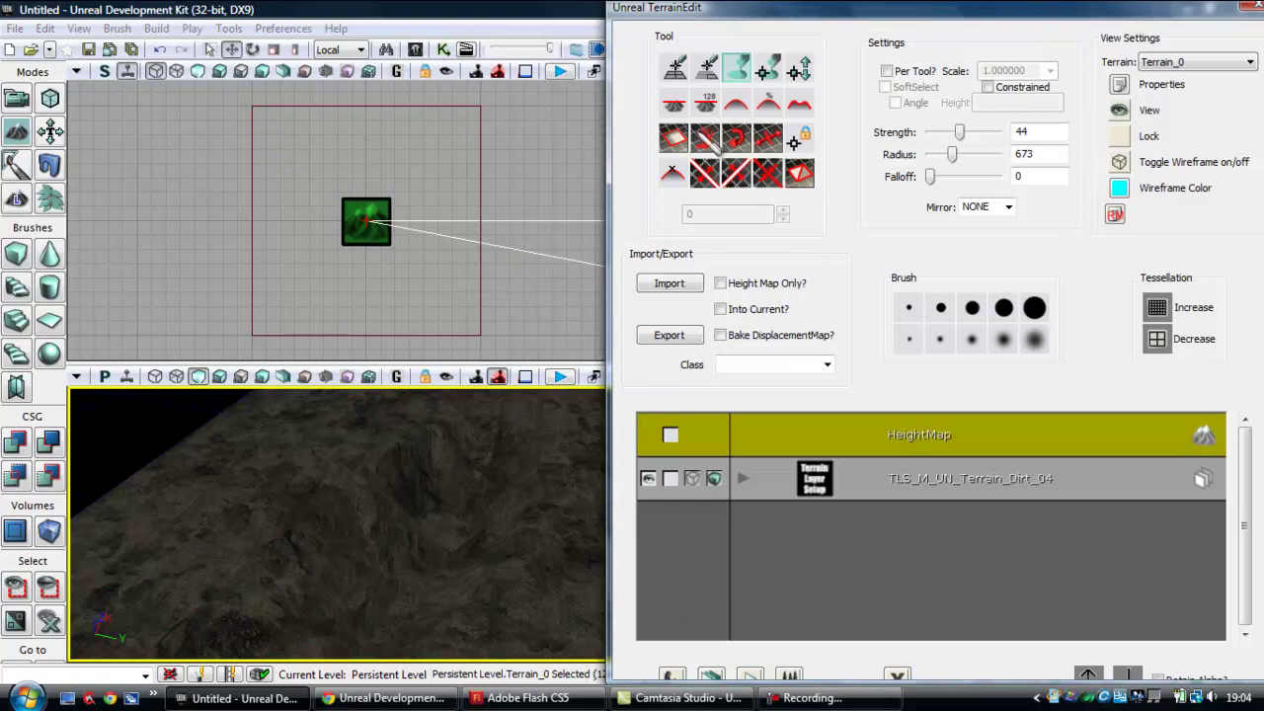
mouse_move(922, 15)
left_mouse_down()
mouse_move(783, 95)
mouse_move(622, 15)
mouse_move(1016, 15)
mouse_move(987, 14)
left_mouse_up()
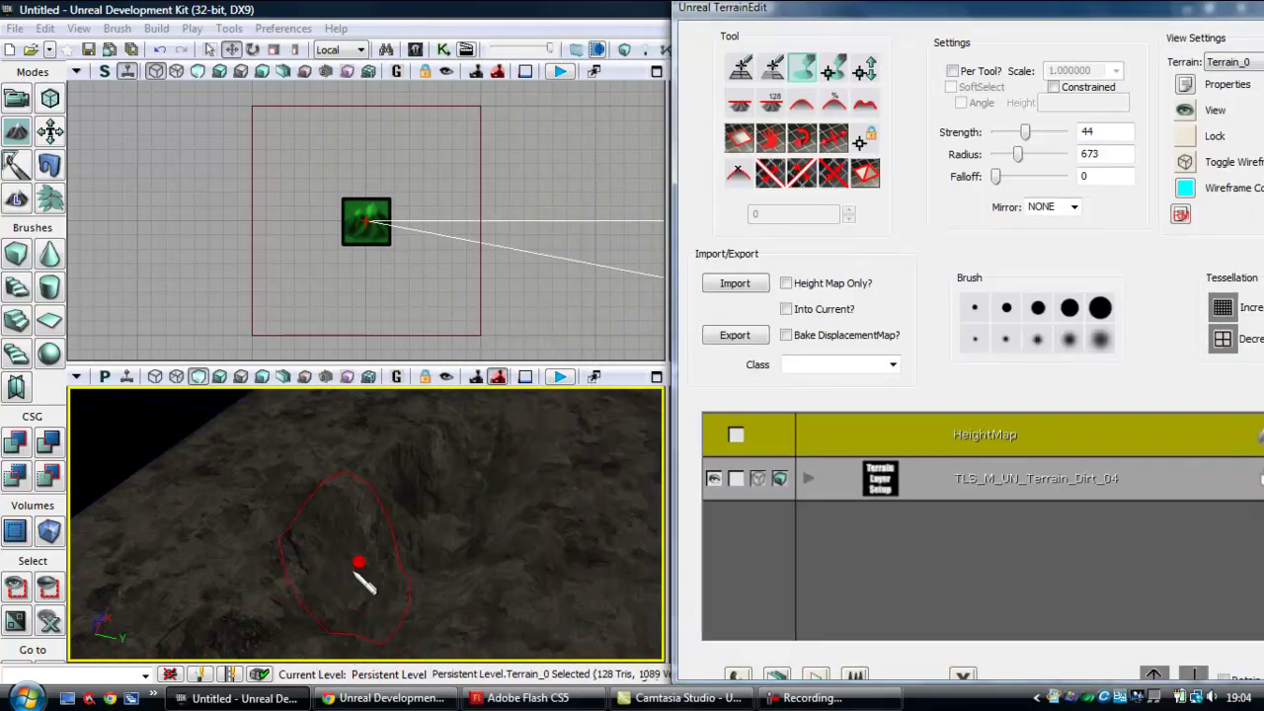
mouse_move(353, 566)
right_mouse_down()
mouse_move(461, 465)
mouse_move(471, 479)
mouse_move(379, 582)
right_mouse_up()
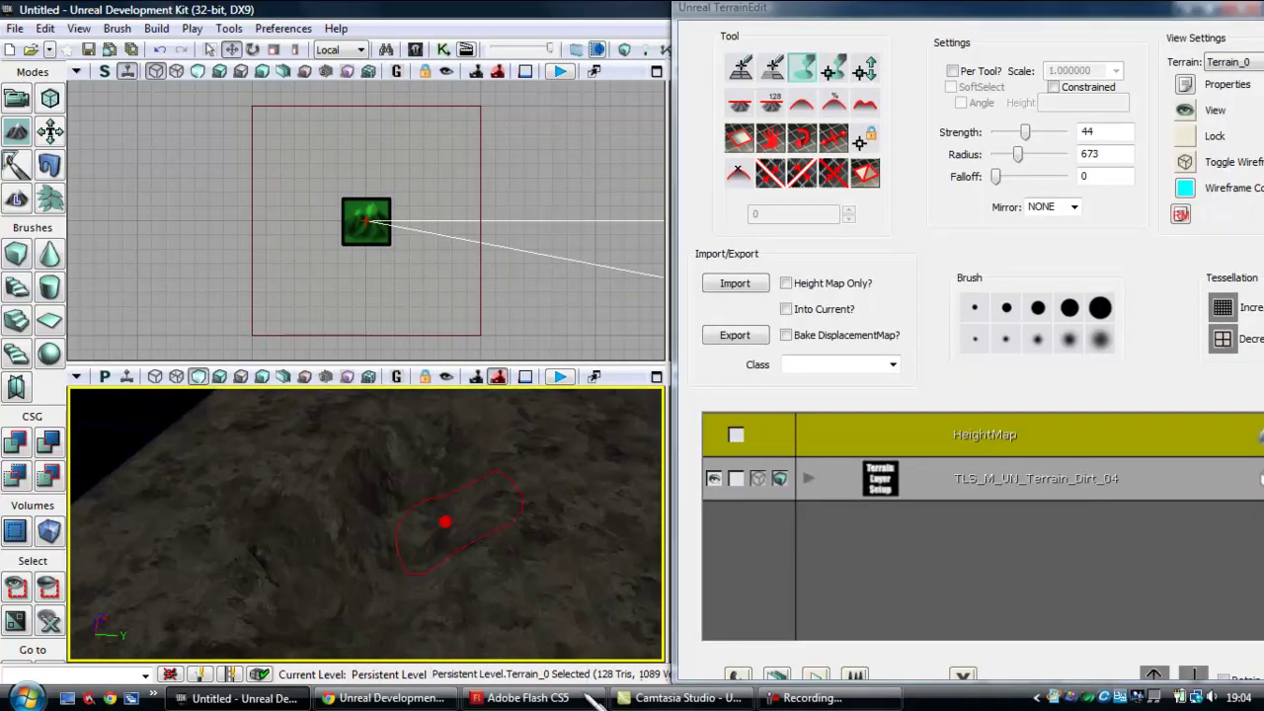